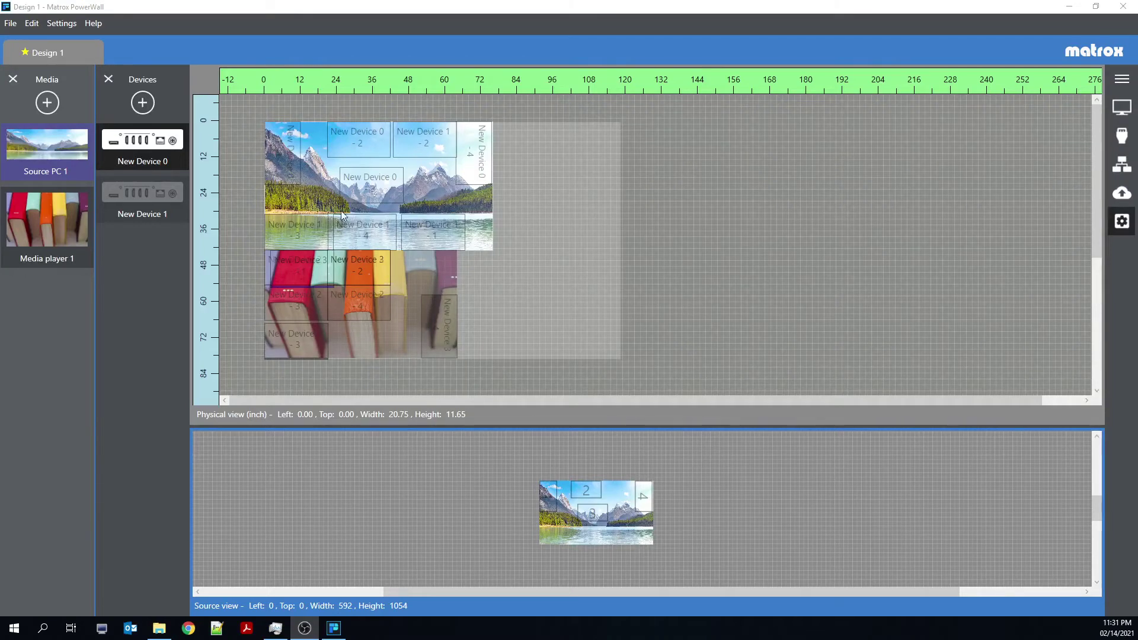
Create a new single-device design, keeping the default name 'PowerWall is the best 1'.
click(10, 23)
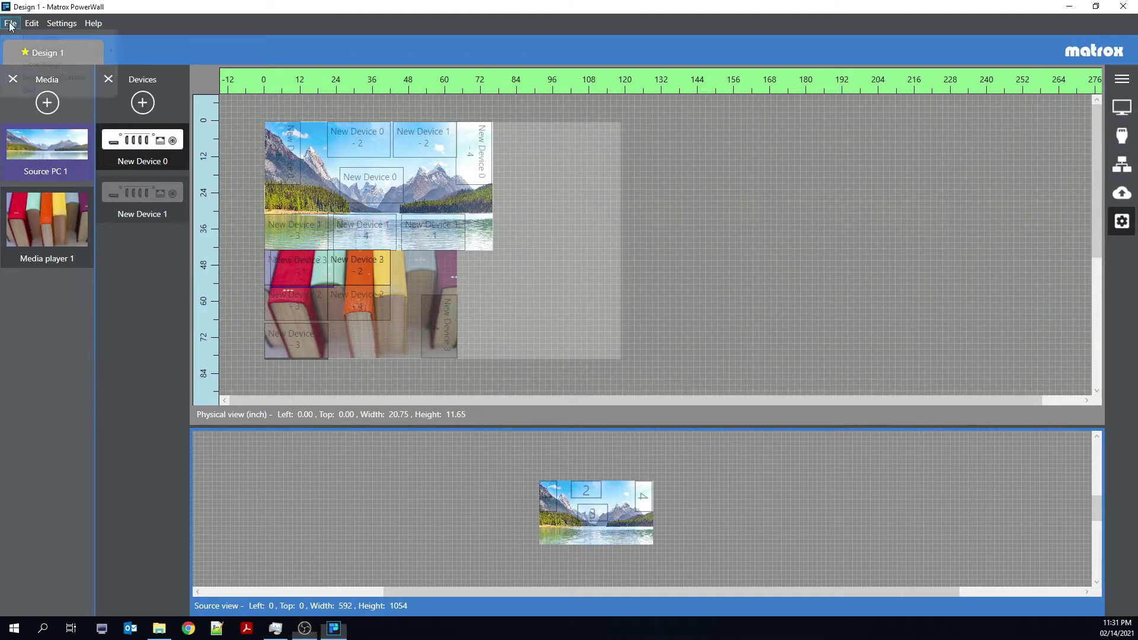
click(37, 38)
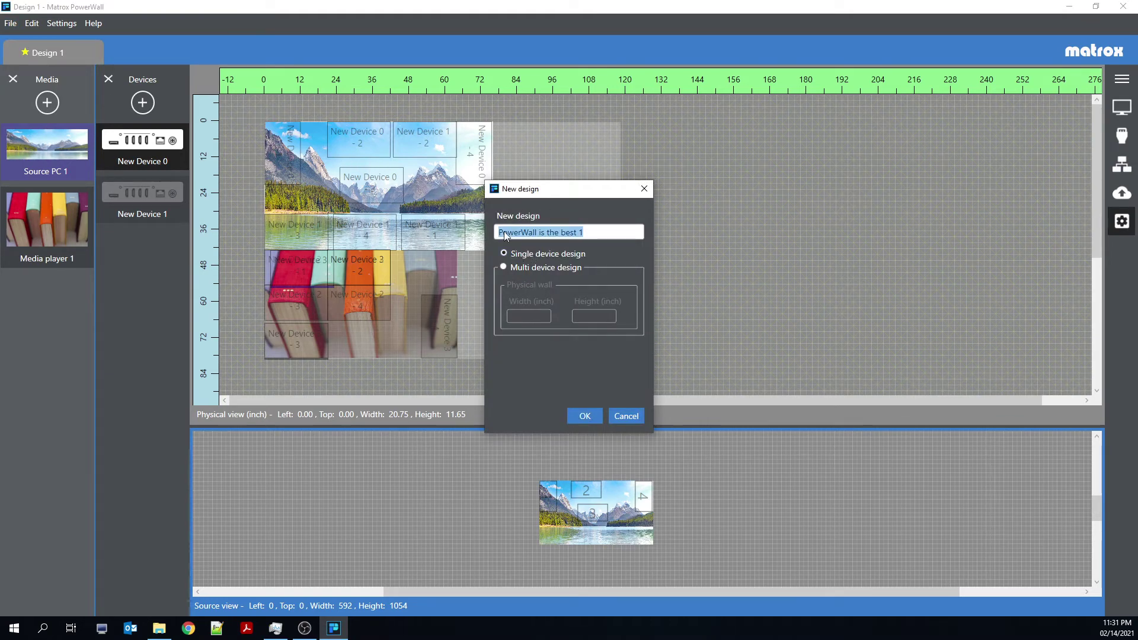
click(603, 236)
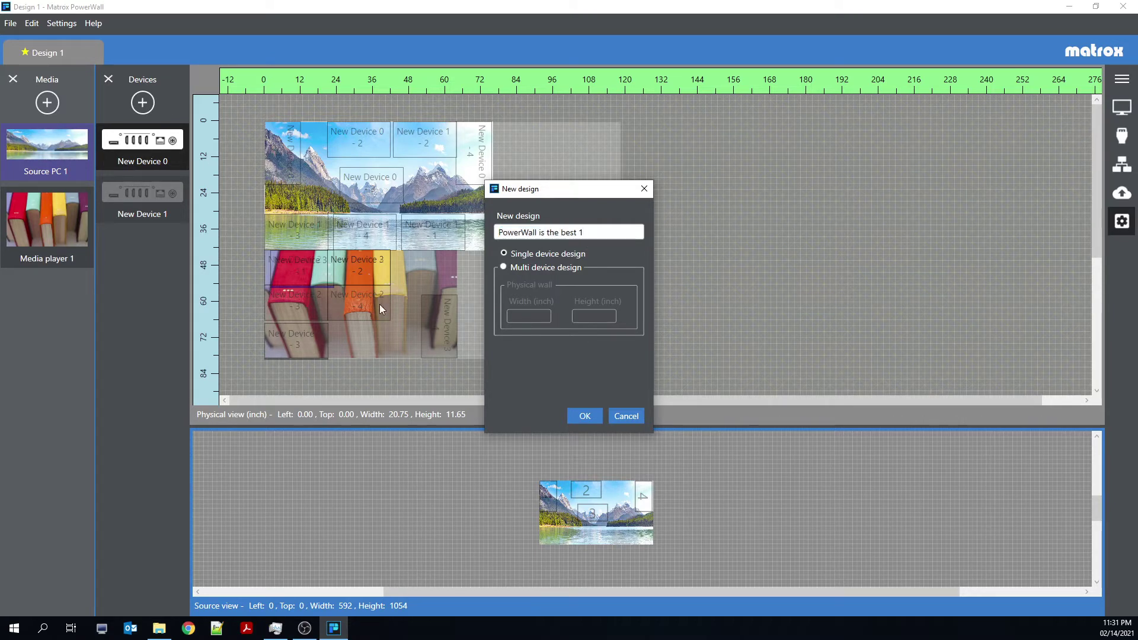
click(593, 420)
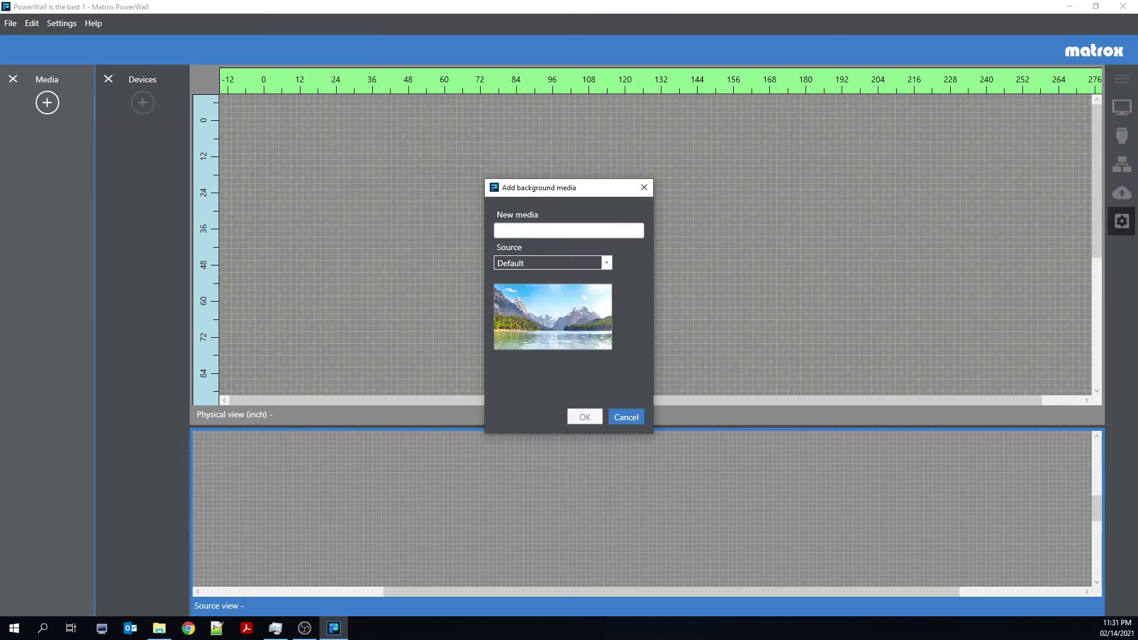
Add the mountain image as background media named 'Source 1' with the Default source.
text(Source 1)
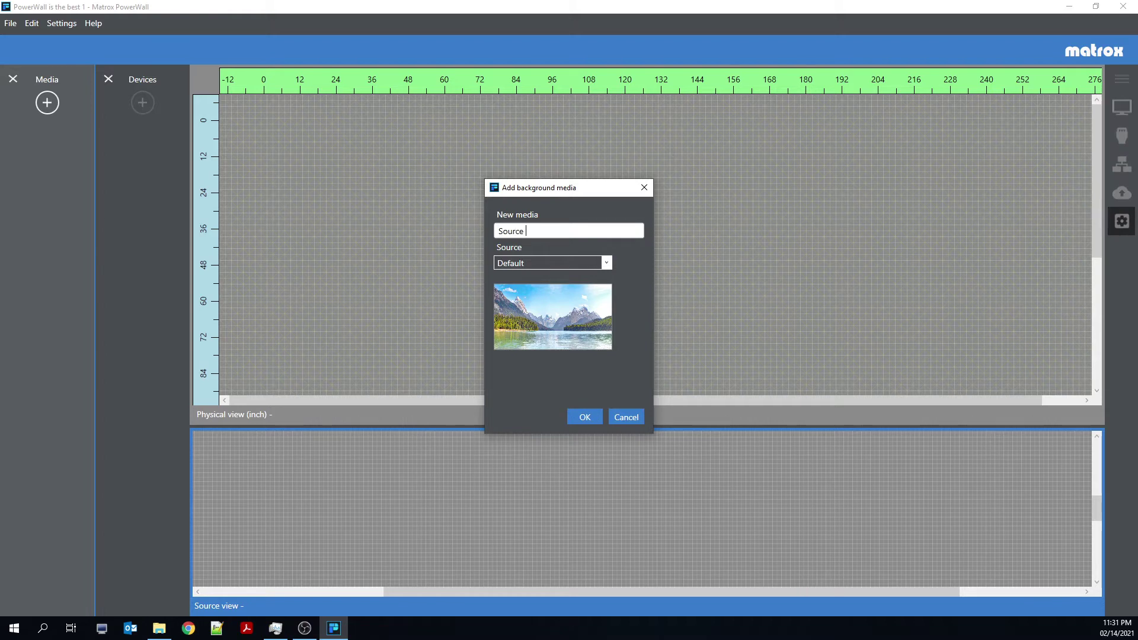
click(594, 422)
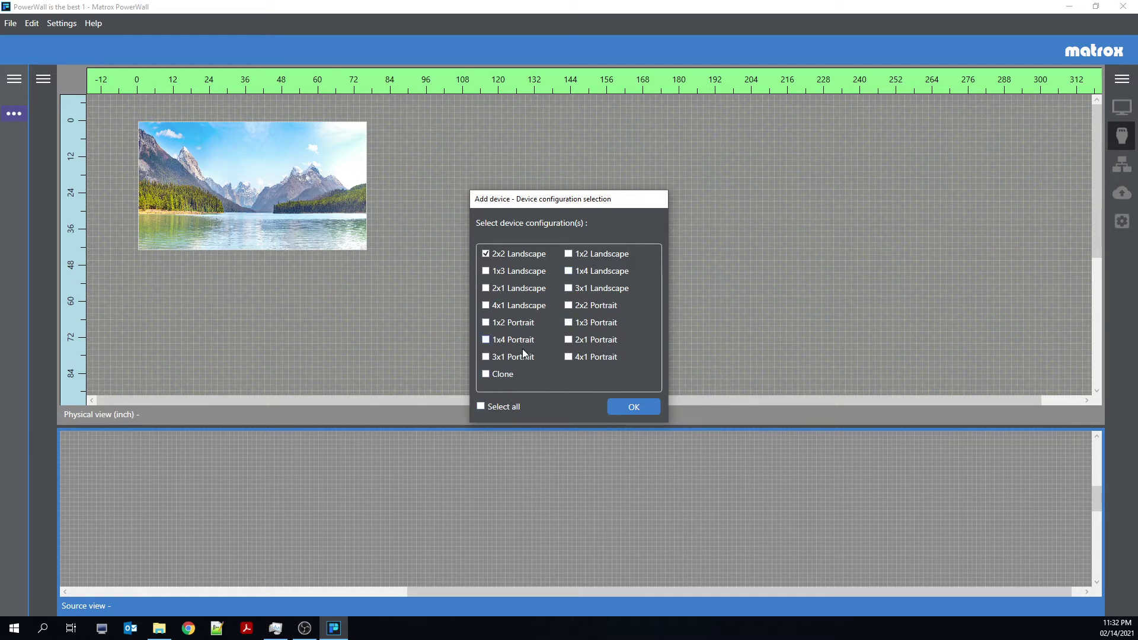
Add the QuadHead2Go device with Clone and 4x1 Landscape layouts alongside 2x2 Landscape.
click(508, 377)
click(490, 308)
click(632, 408)
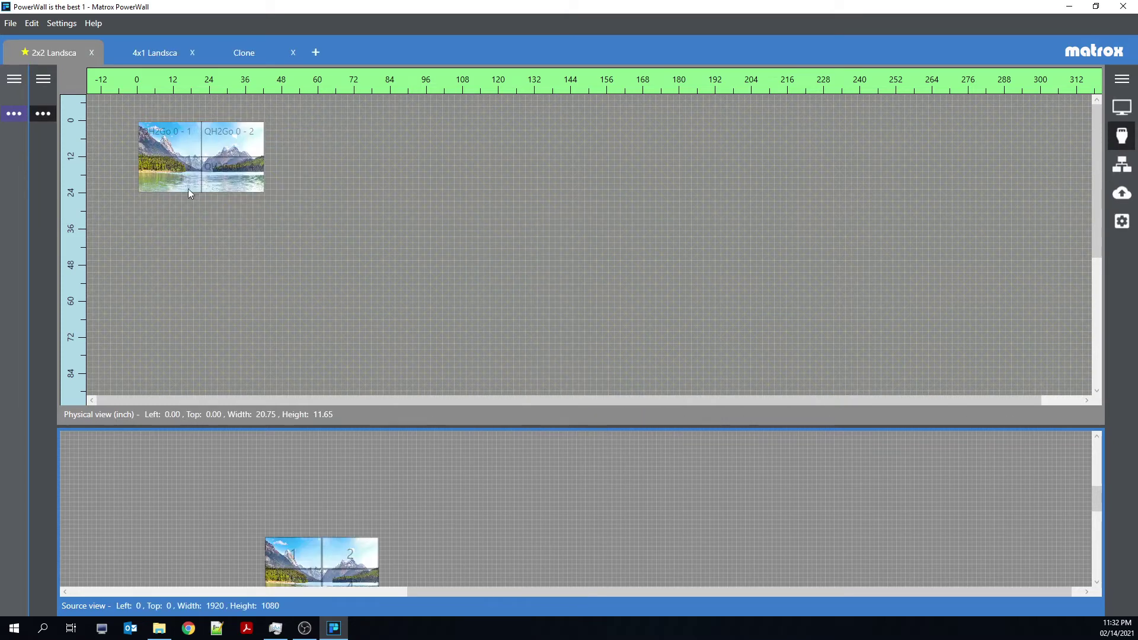
Review the 4x1 Landscape and Clone layouts, then add a fourth layout tab, Config 2.
click(136, 41)
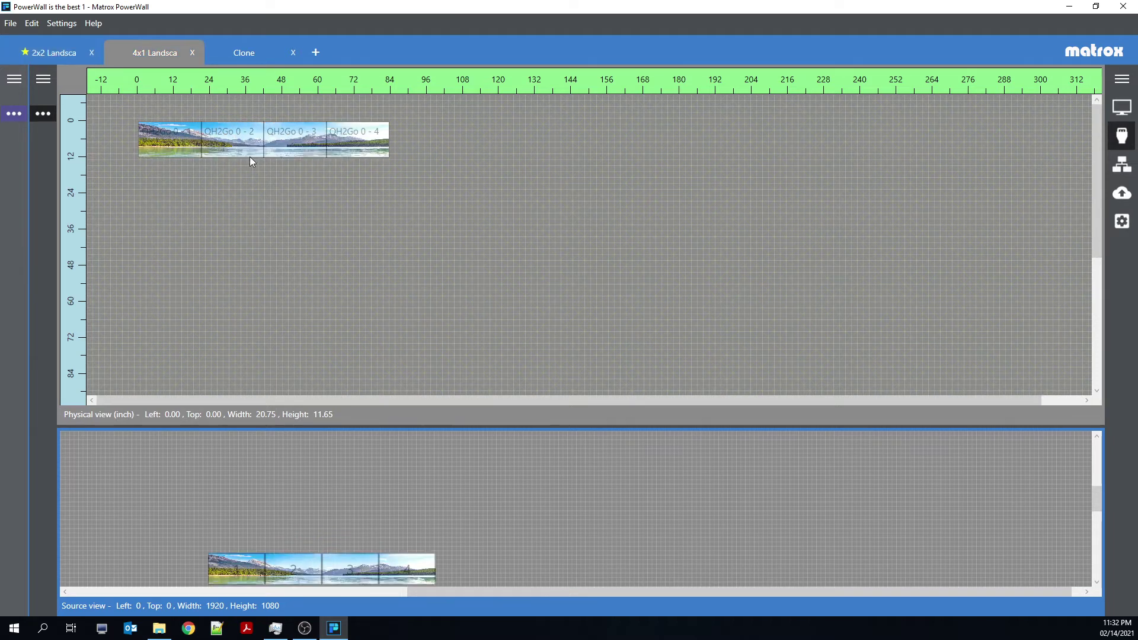
click(245, 50)
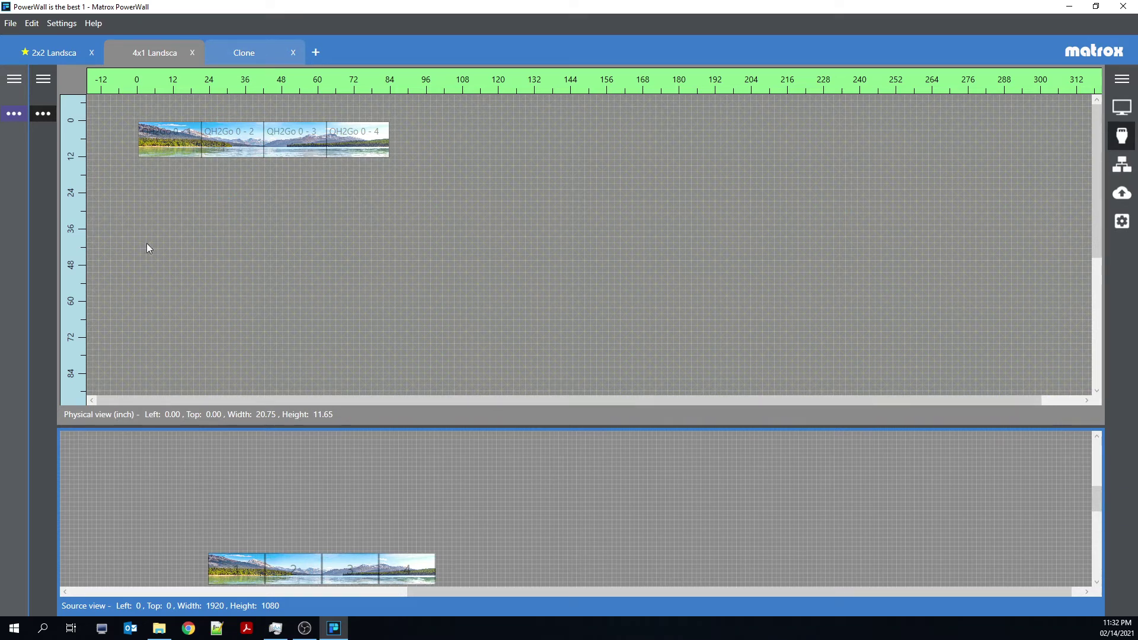
scroll(130, 147, up, 2)
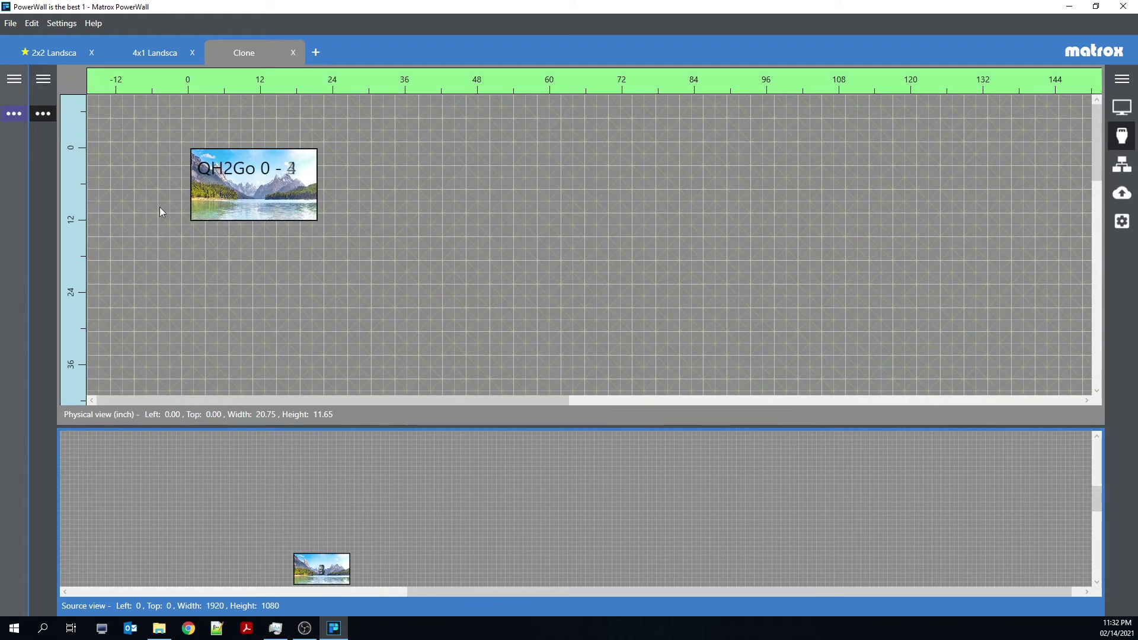
click(316, 52)
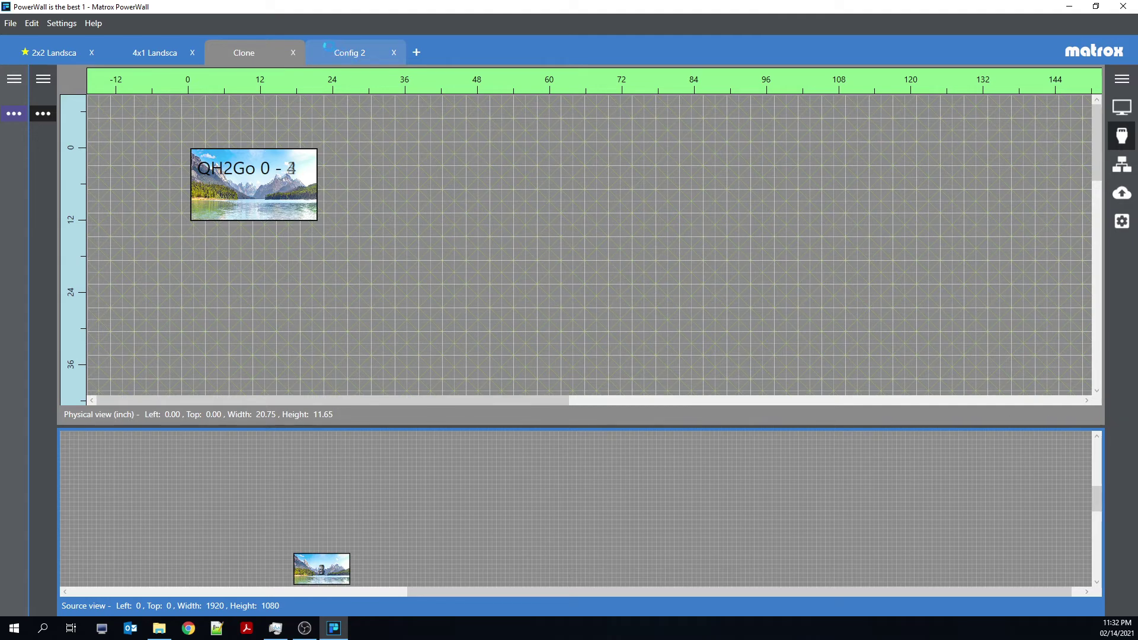
Rename the Config 2 layout tab to 'Artistic Config'.
click(349, 54)
right_click(346, 52)
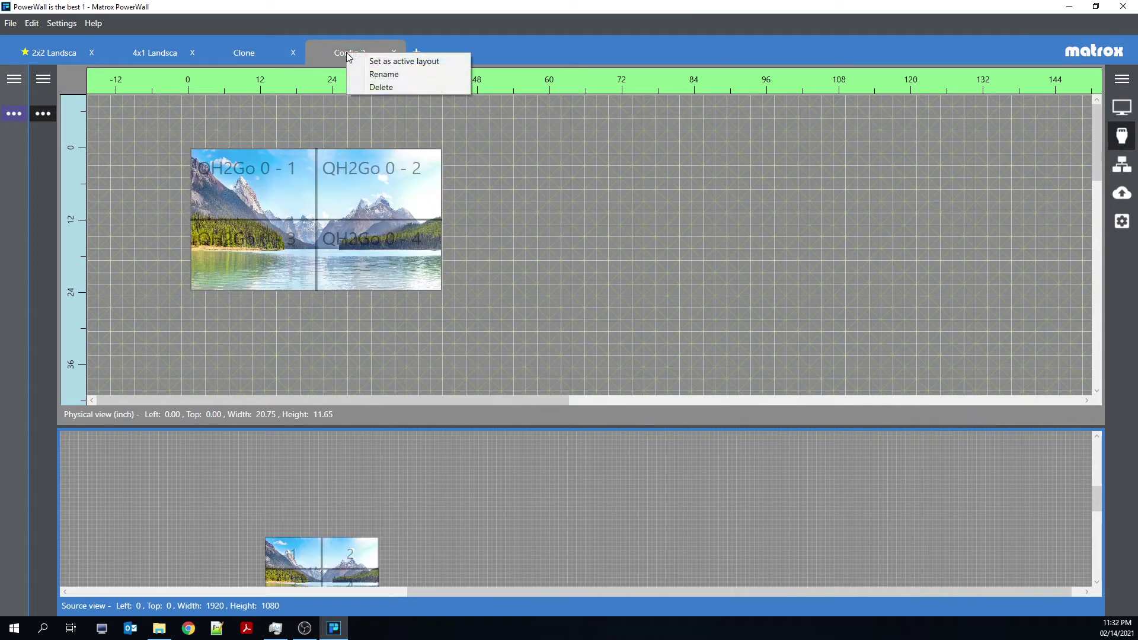
click(389, 73)
text(Arti)
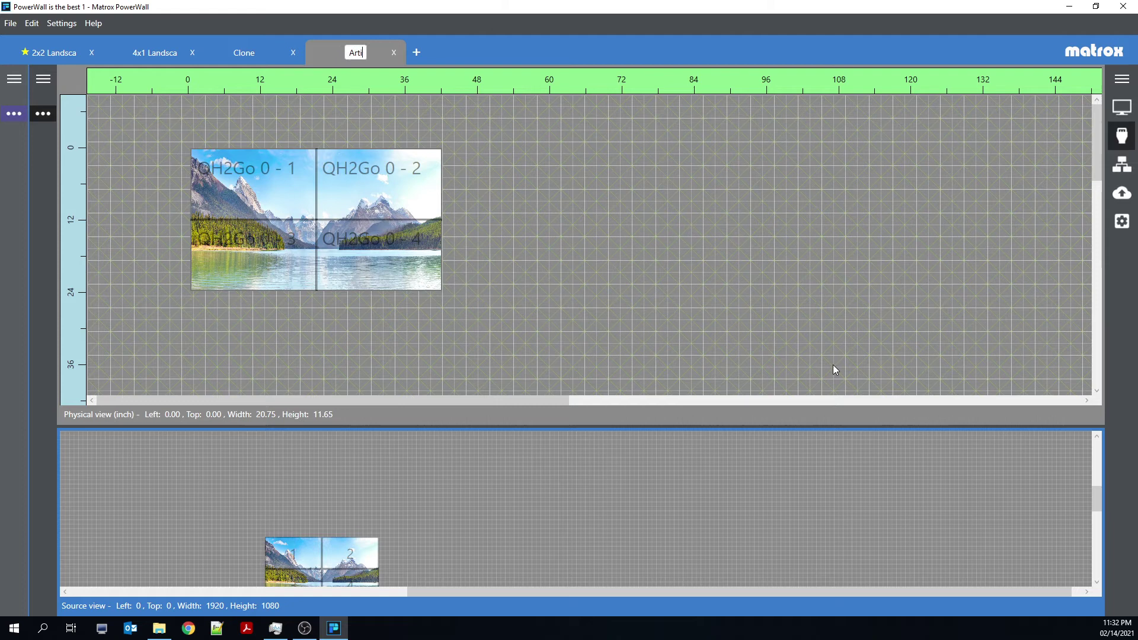
text(stic Config)
key(Return)
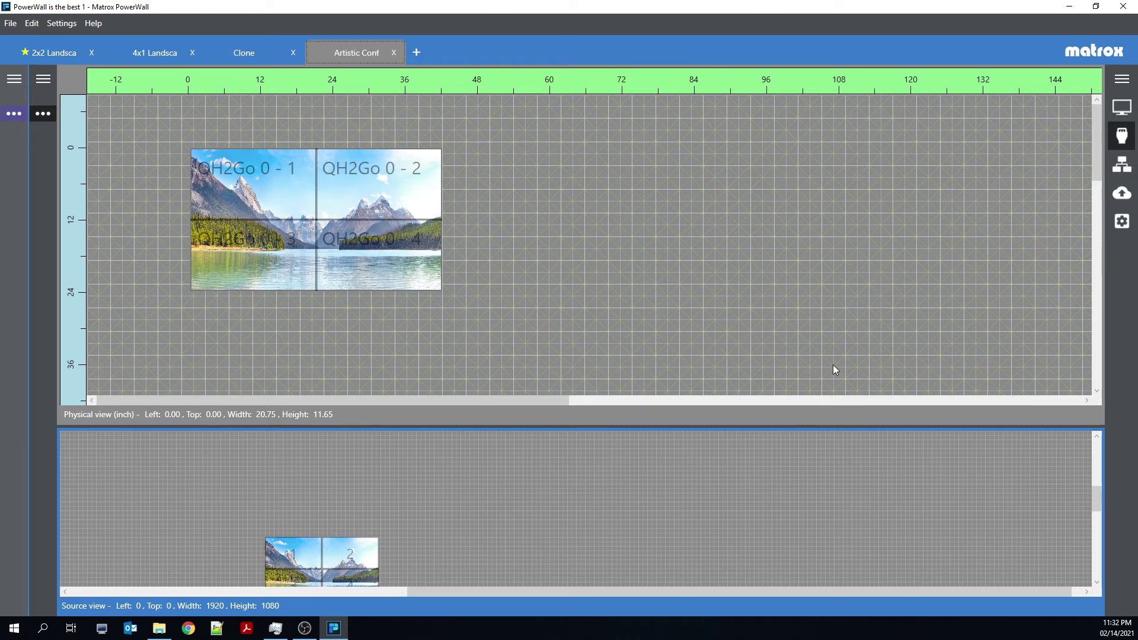
Rotate outputs QH2Go 0 - 1 and QH2Go 0 - 4 by 90 degrees.
click(286, 193)
click(1122, 106)
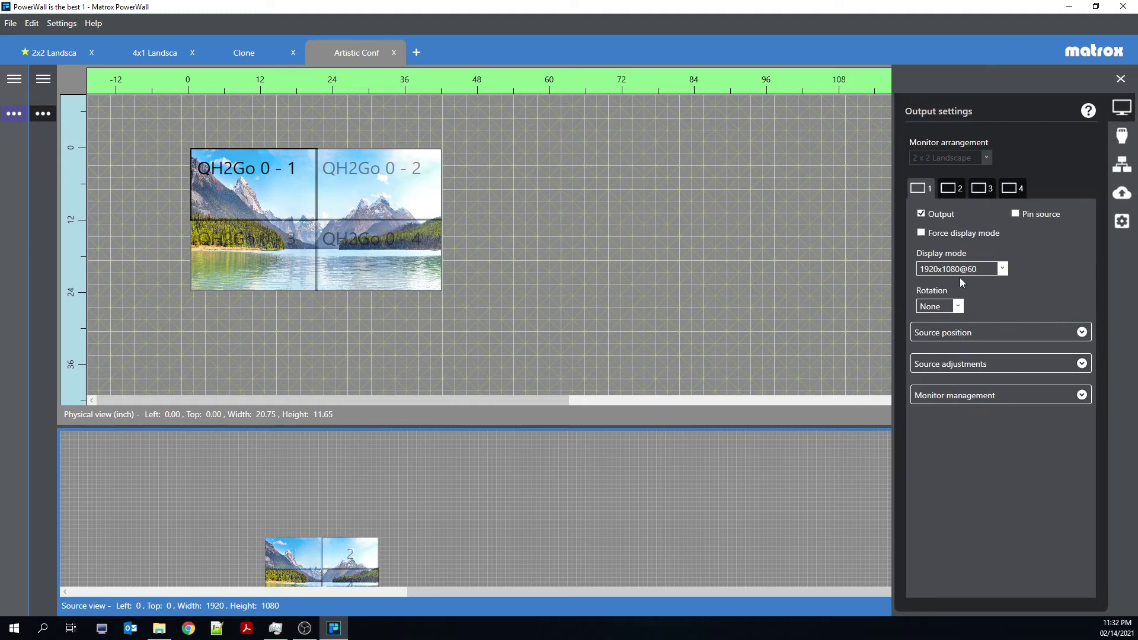
click(952, 305)
key(Return)
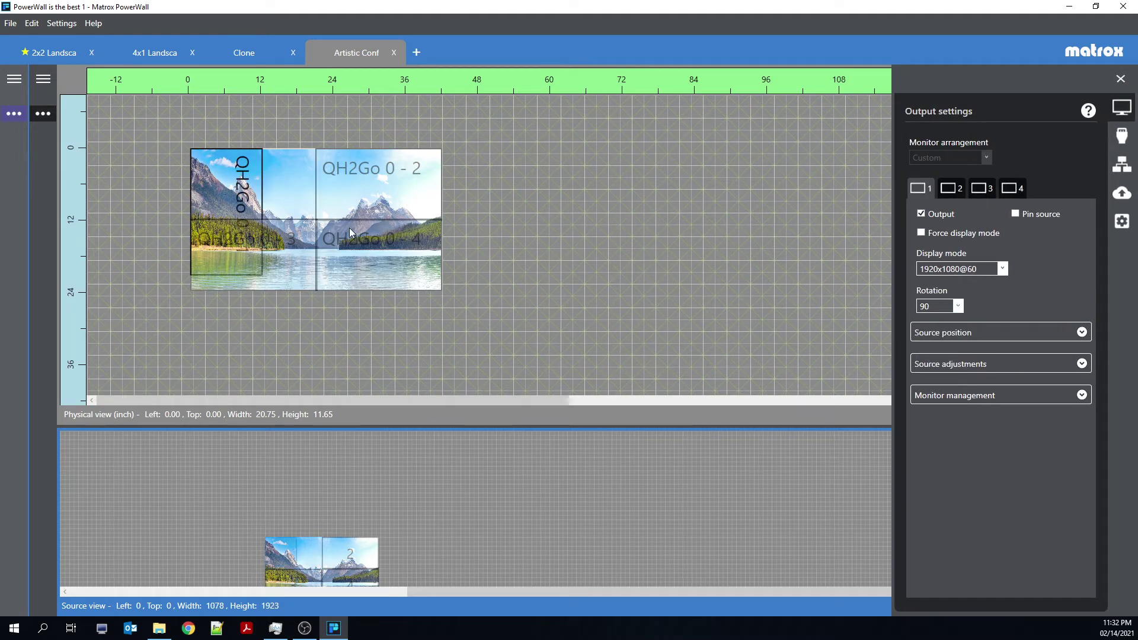
click(383, 210)
click(344, 263)
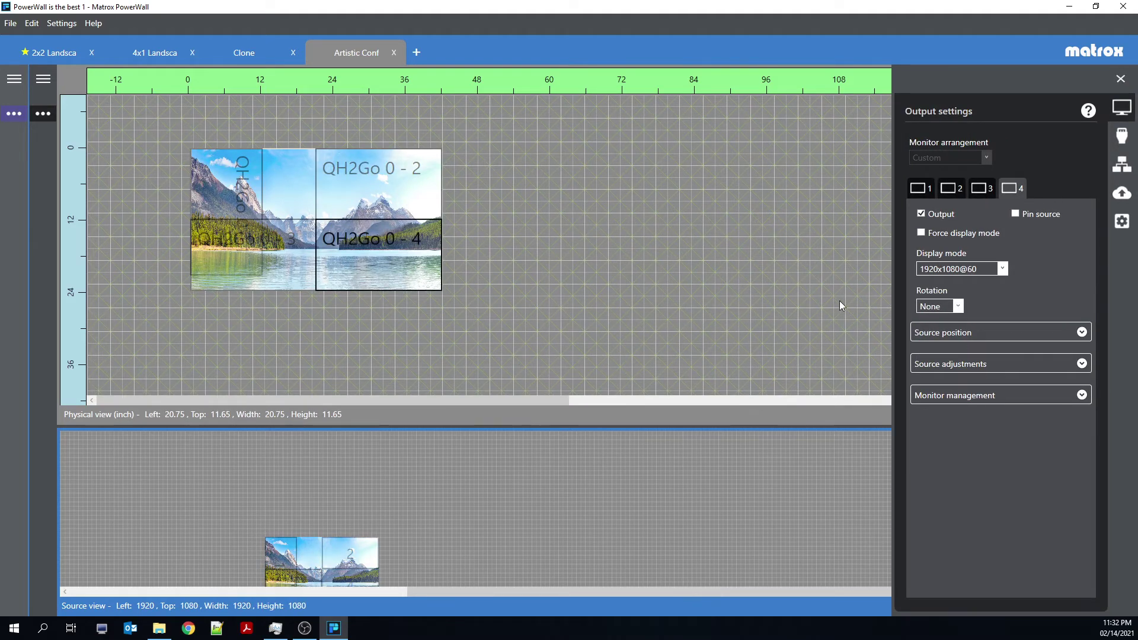
click(931, 307)
click(923, 336)
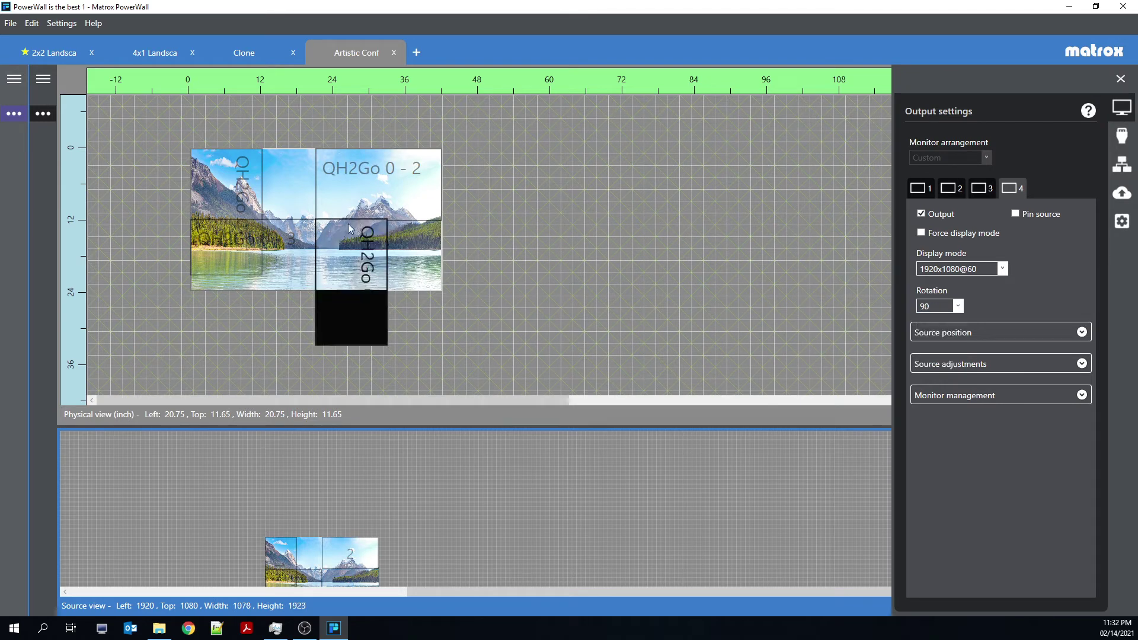
Drag QH2Go 0 - 4, 0 - 2 and 0 - 3 into offset, overlapping positions over the mountain image.
drag(353, 256, 402, 188)
click(293, 198)
drag(293, 199, 285, 198)
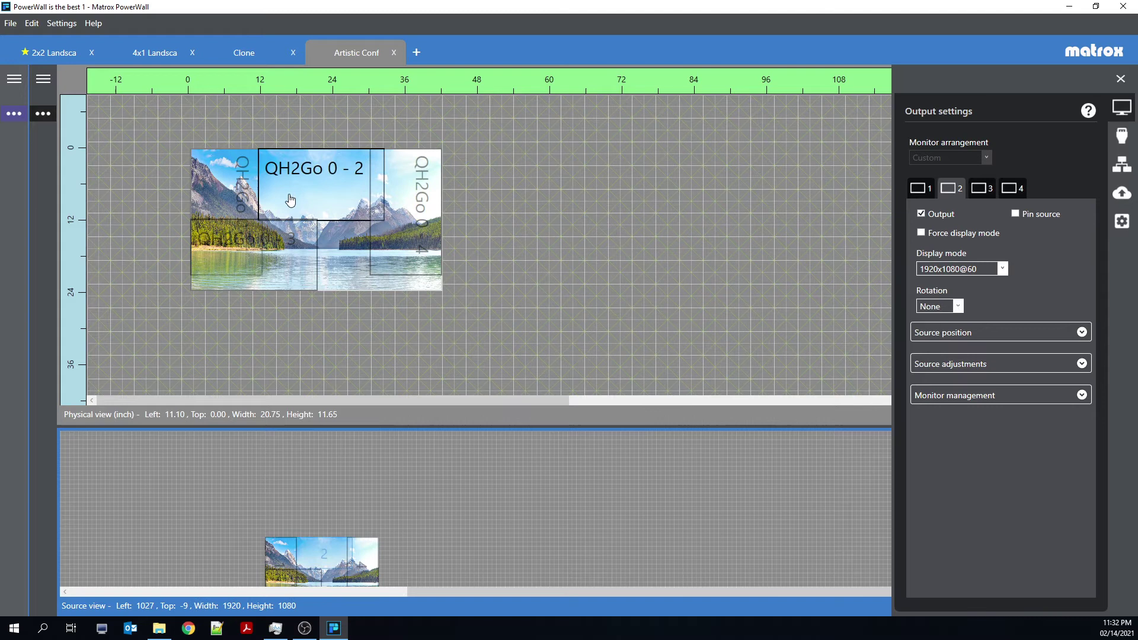
drag(430, 215, 431, 229)
drag(280, 262, 357, 262)
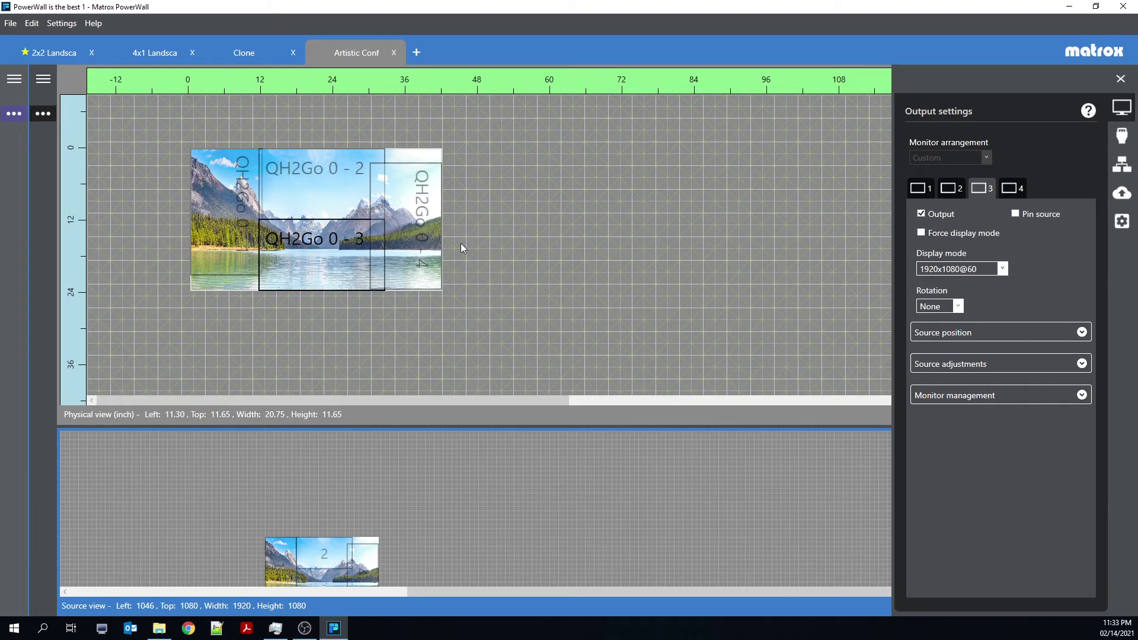
scroll(433, 496, down, 1)
drag(433, 496, 519, 435)
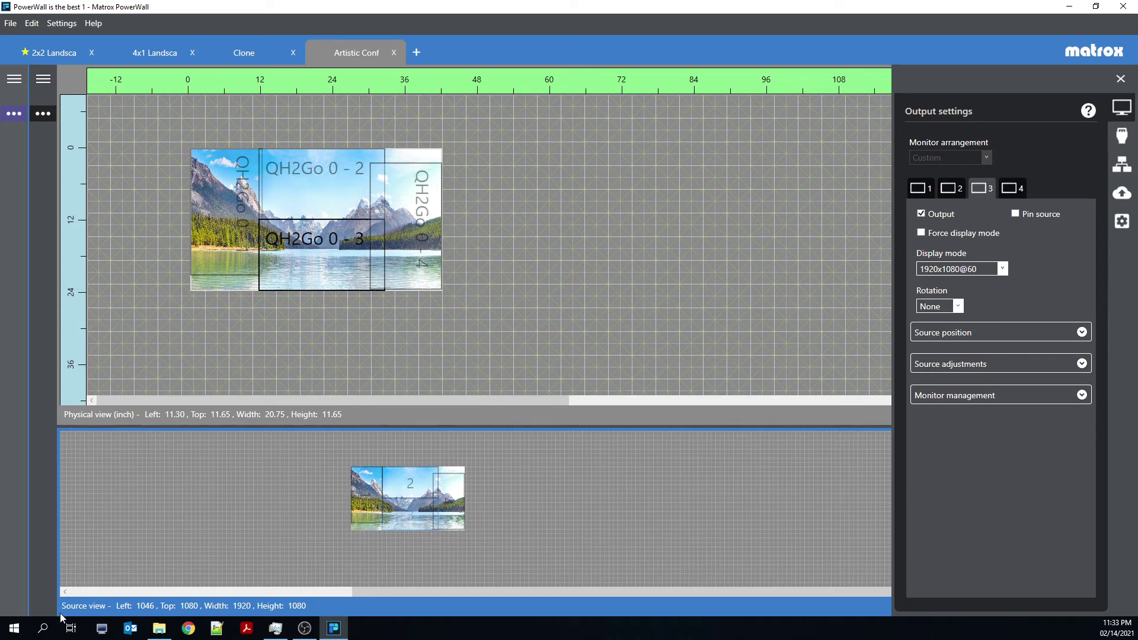
drag(434, 477, 486, 509)
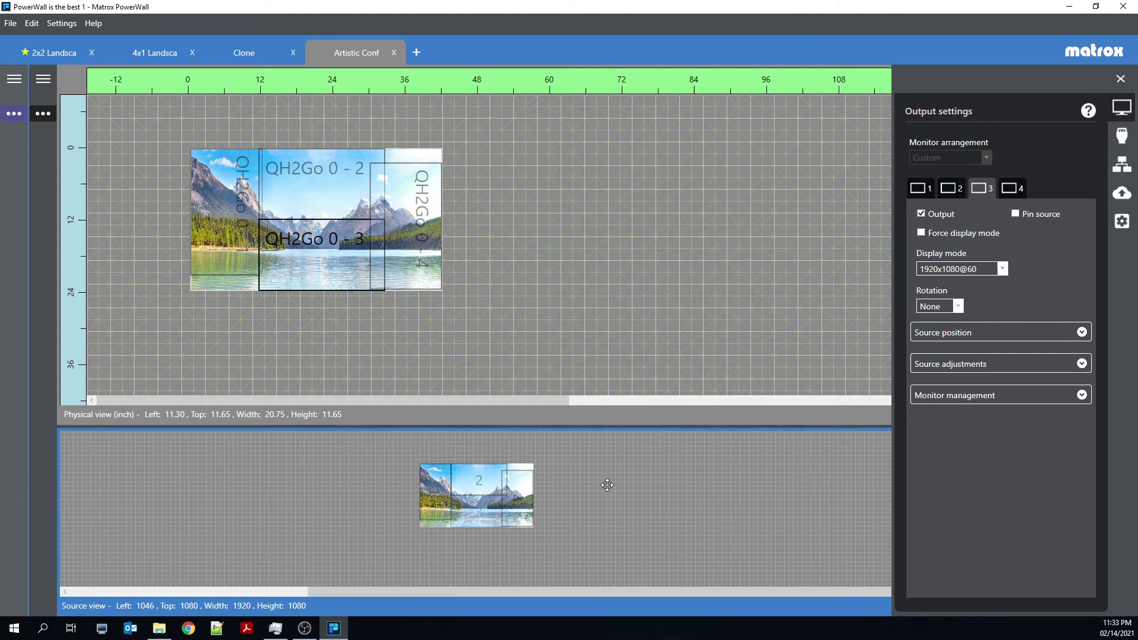
scroll(486, 508, up, 2)
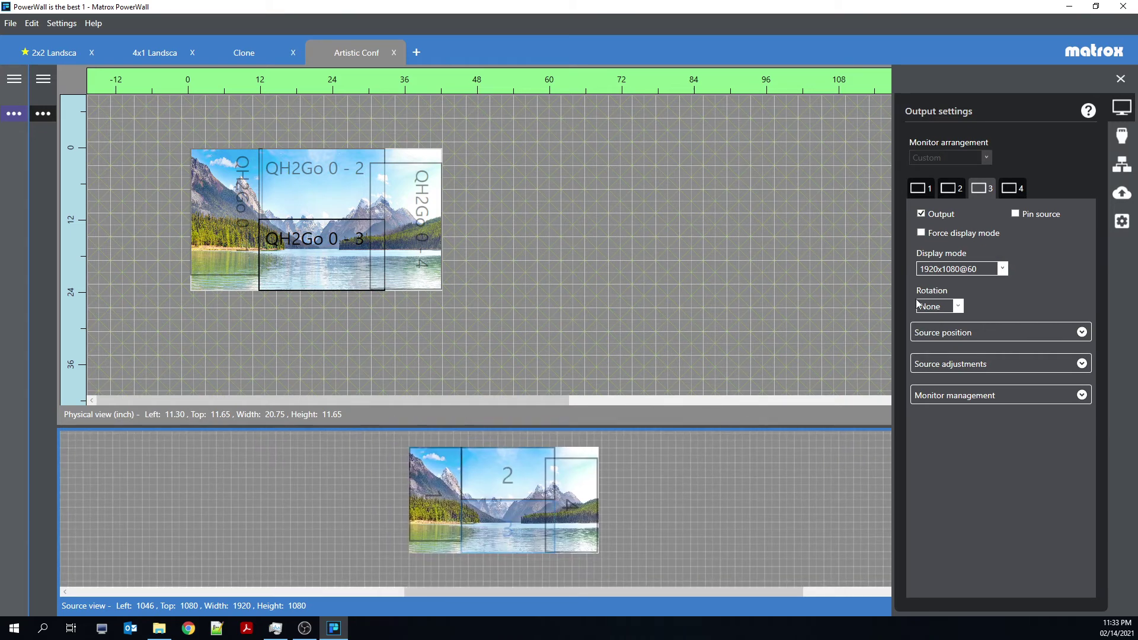
Look through the Input, Network, Device data transfer and Device management settings, then close the panel.
click(1122, 136)
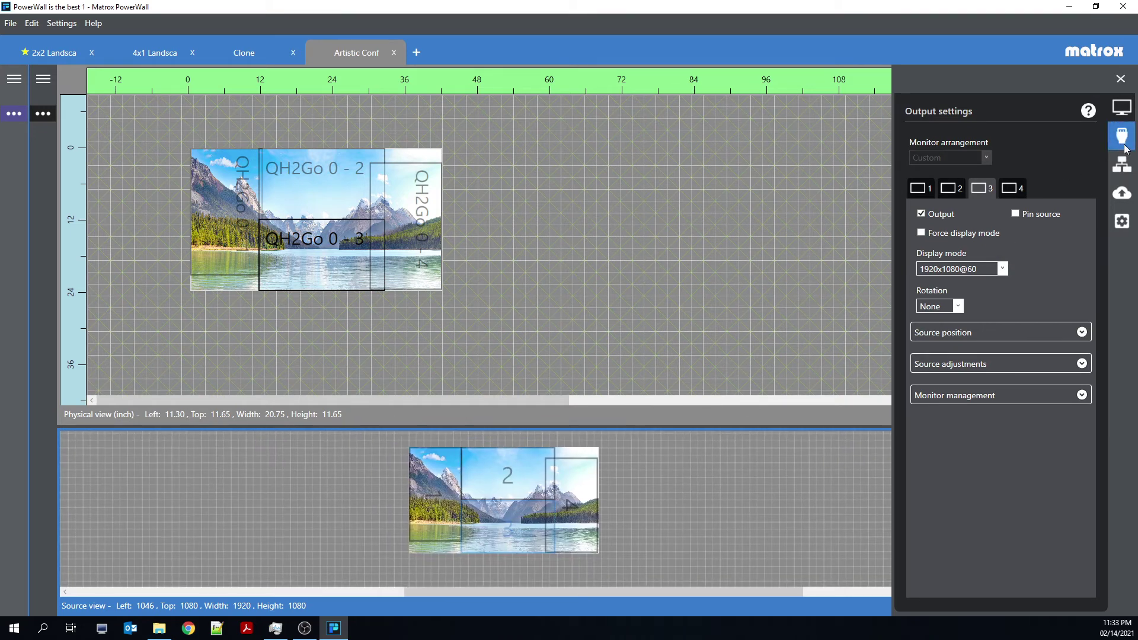
click(1120, 137)
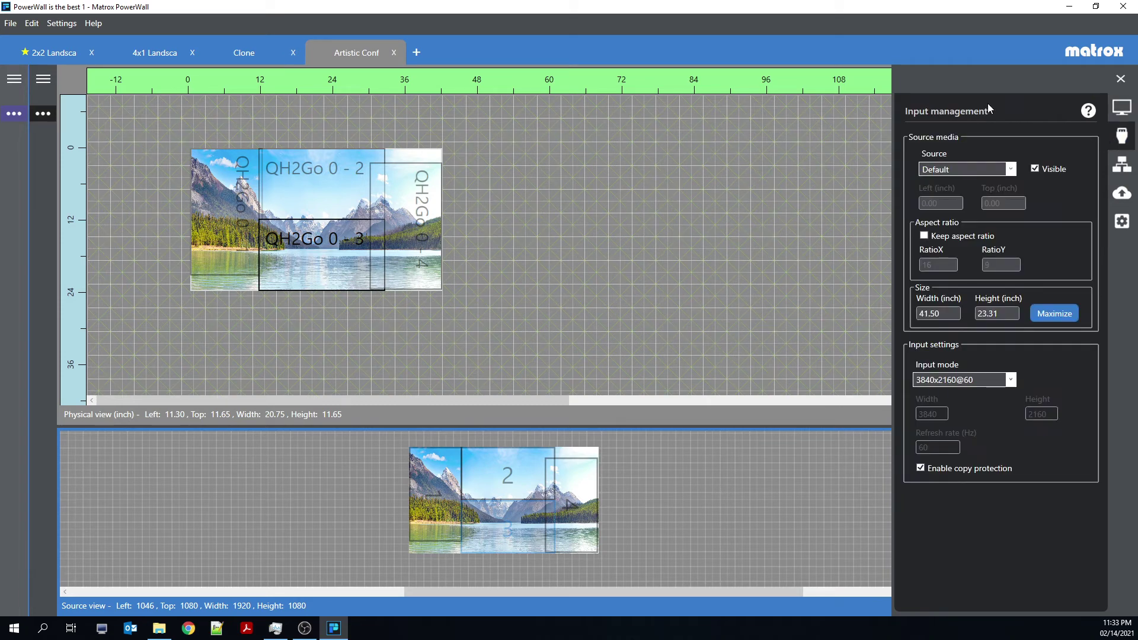
click(1121, 165)
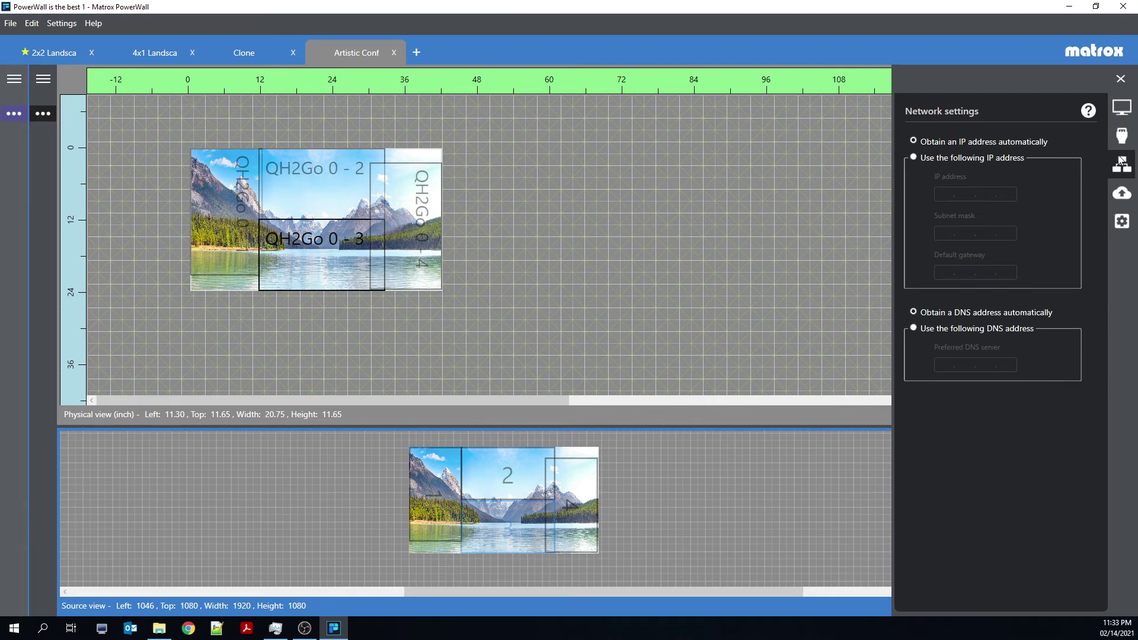
click(1124, 197)
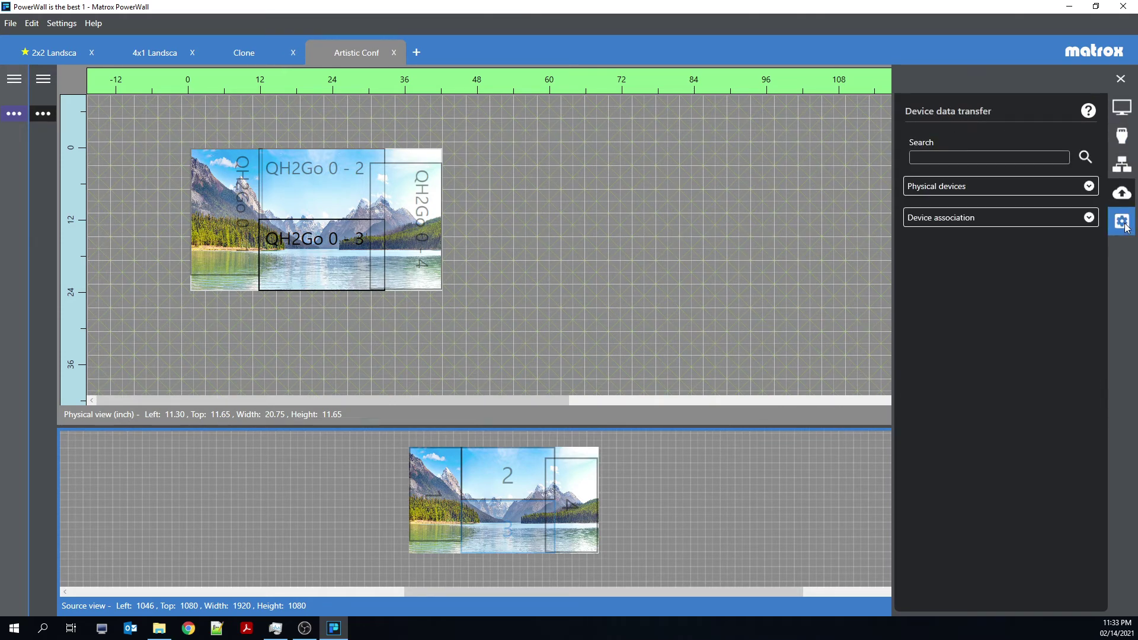
click(1125, 225)
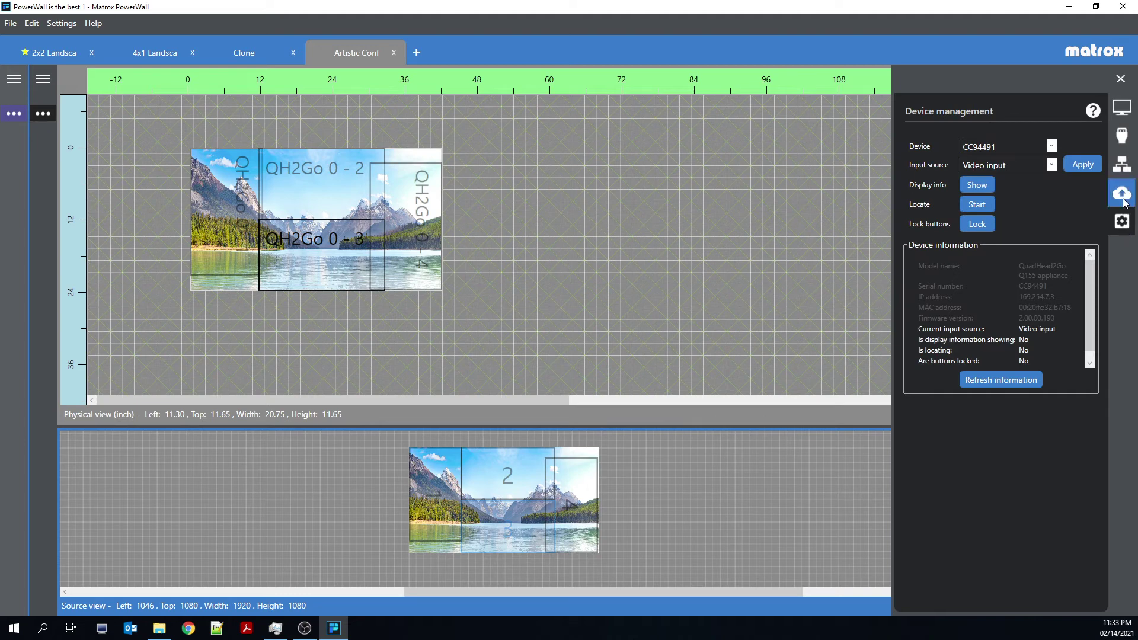
click(1124, 194)
click(1121, 79)
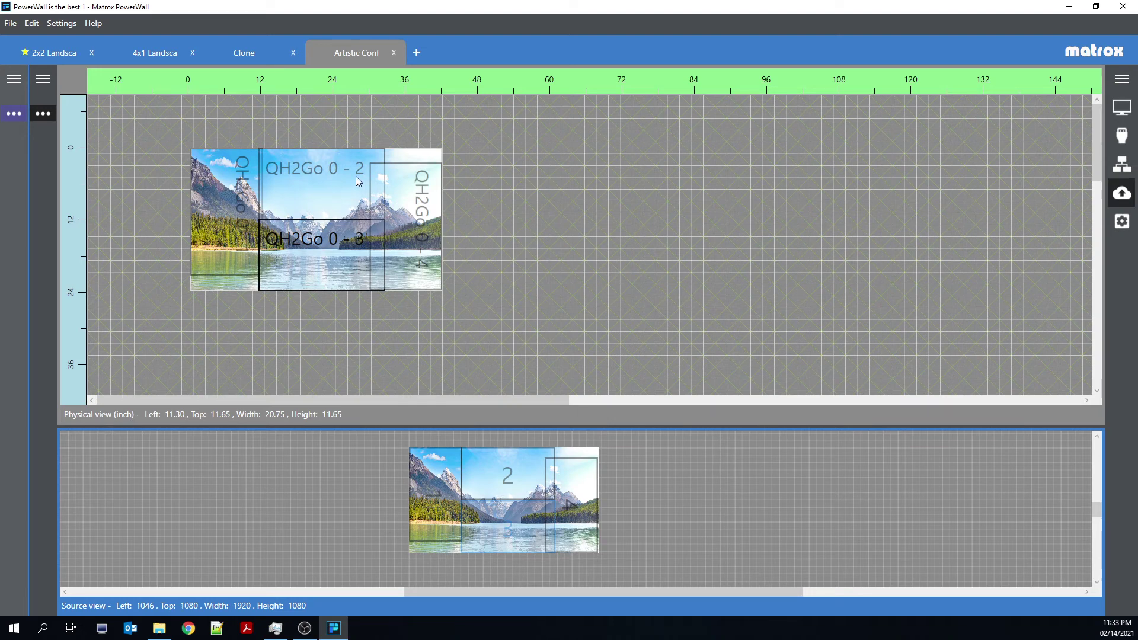
Show the detected physical QuadHead2Go and the Device association table for virtual device QH2Go 0.
click(1121, 193)
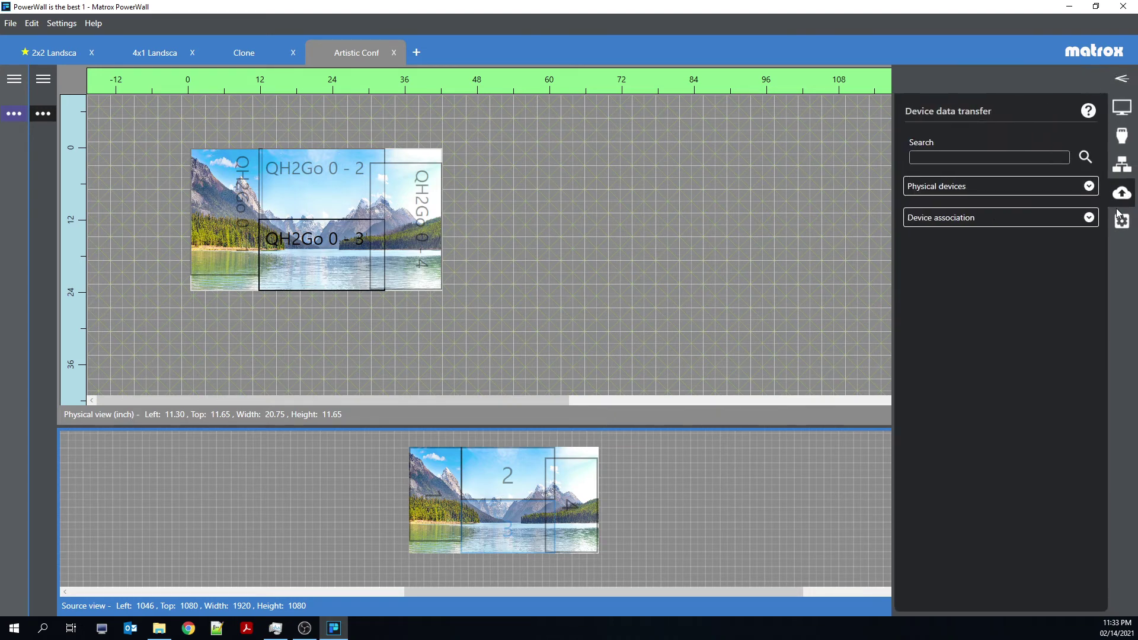
click(947, 187)
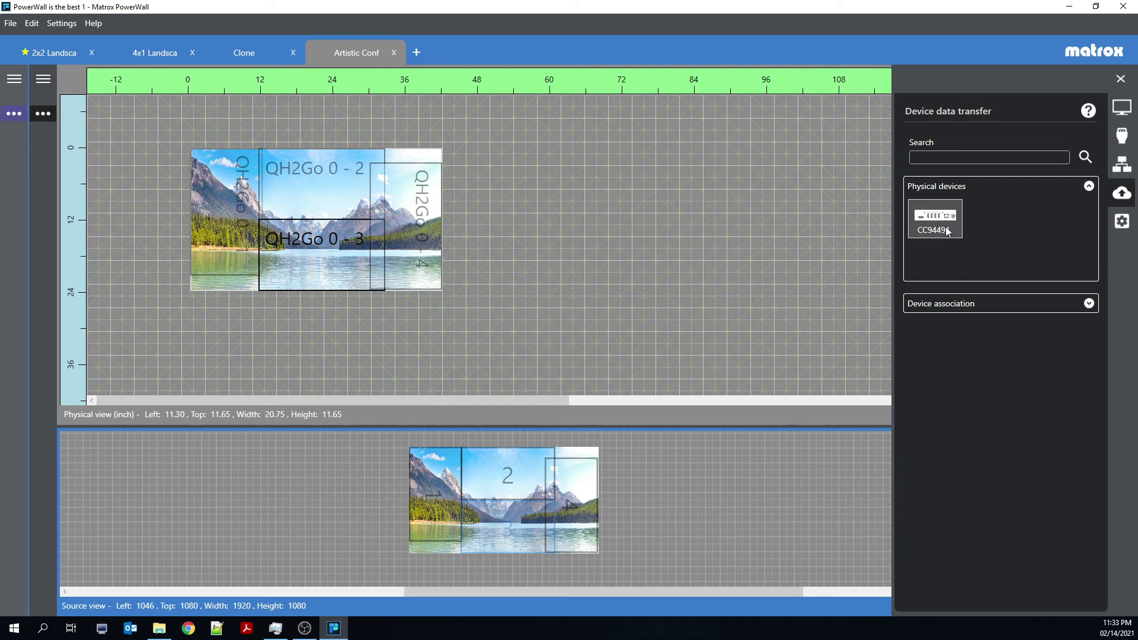
mouse_move(928, 235)
click(941, 304)
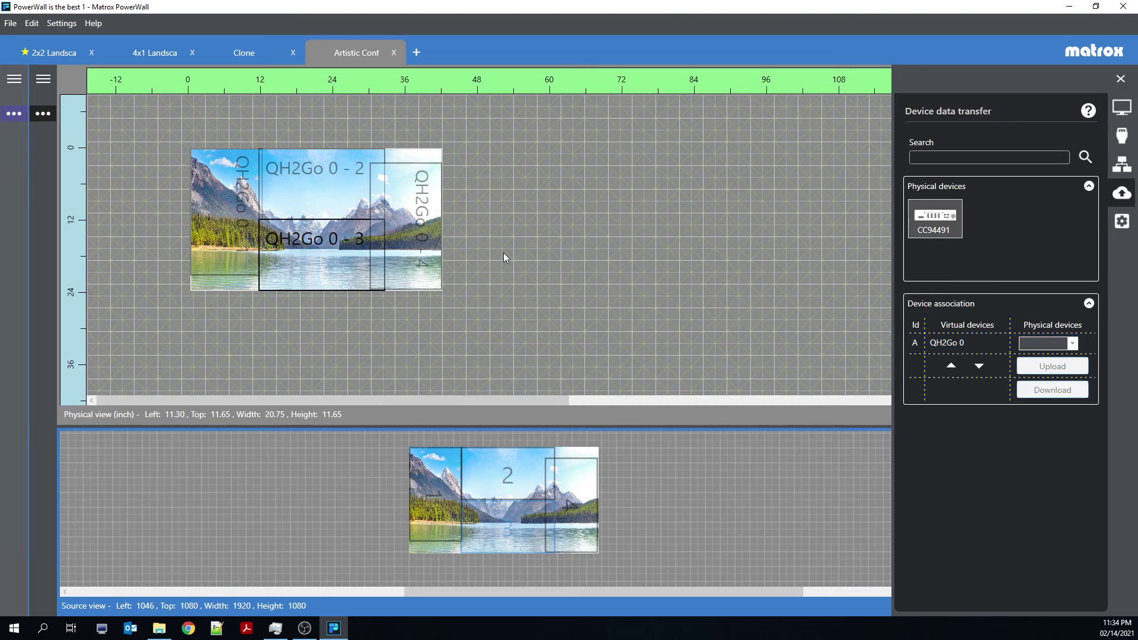
Pair QH2Go 0 with the detected QuadHead2Go and upload the design, confirming the replacement.
click(1066, 343)
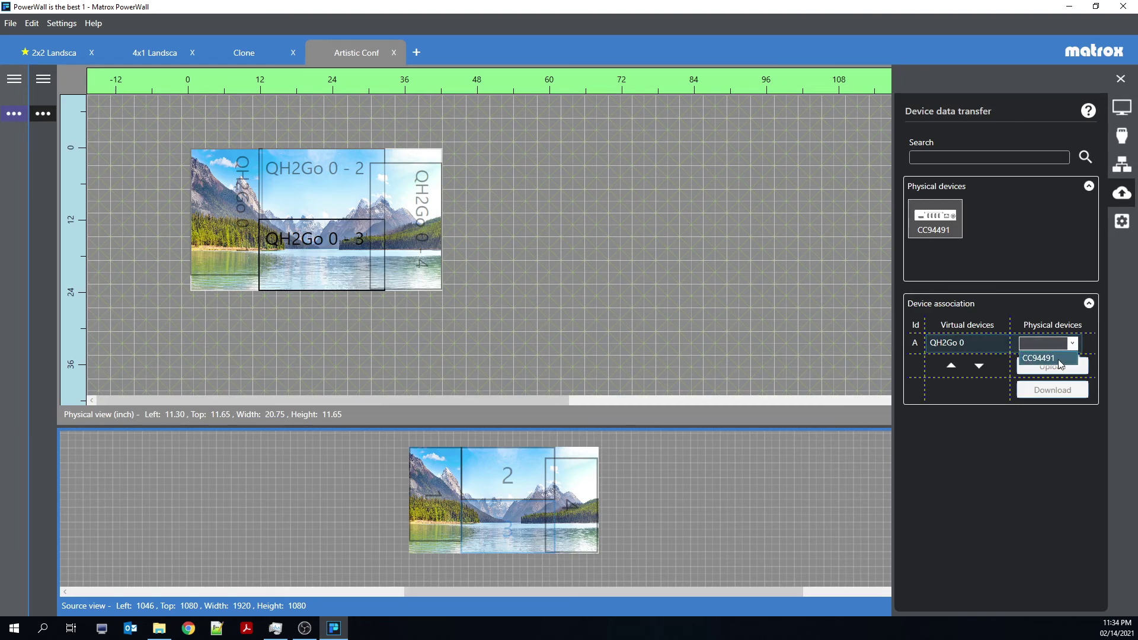
click(1058, 359)
click(1052, 366)
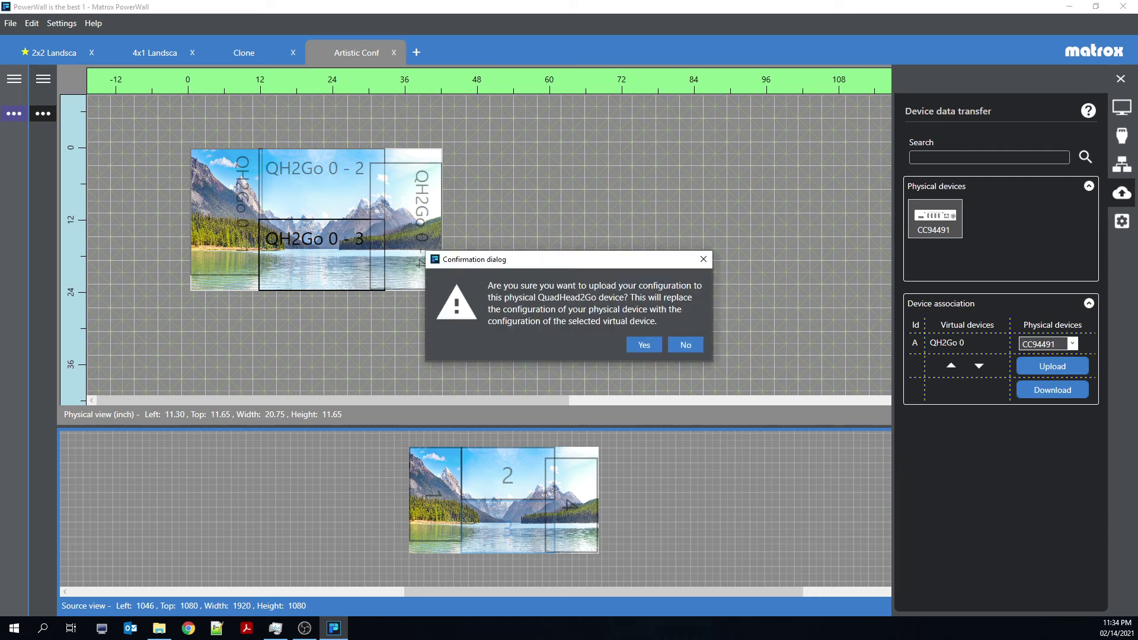
click(644, 345)
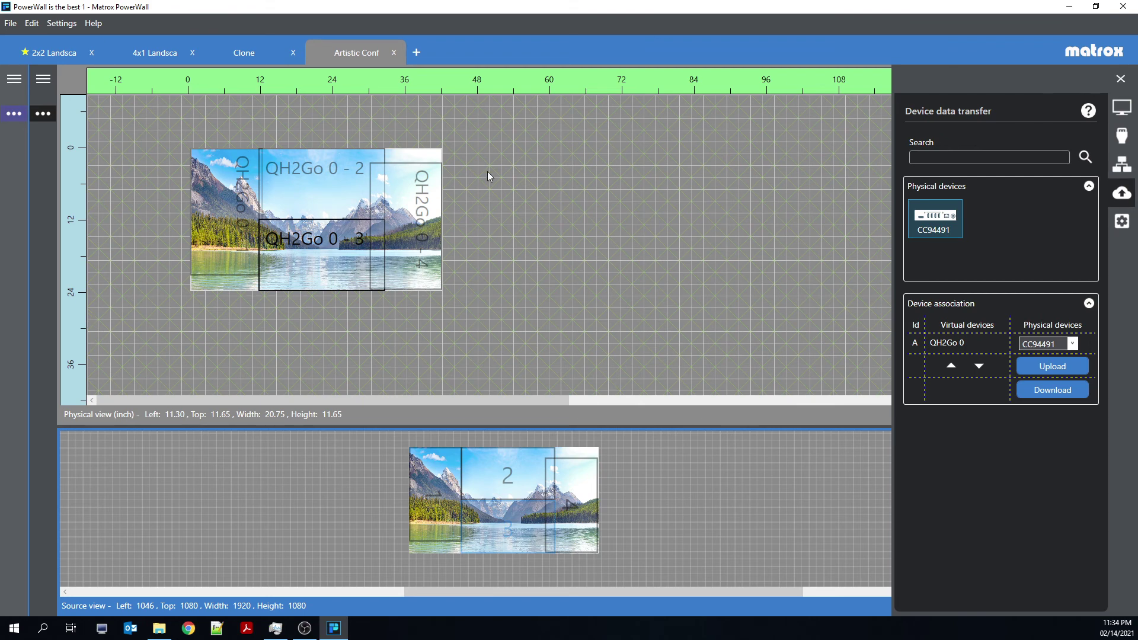
Close the Device data transfer panel to show the Artistic Config layout in full view.
click(1121, 78)
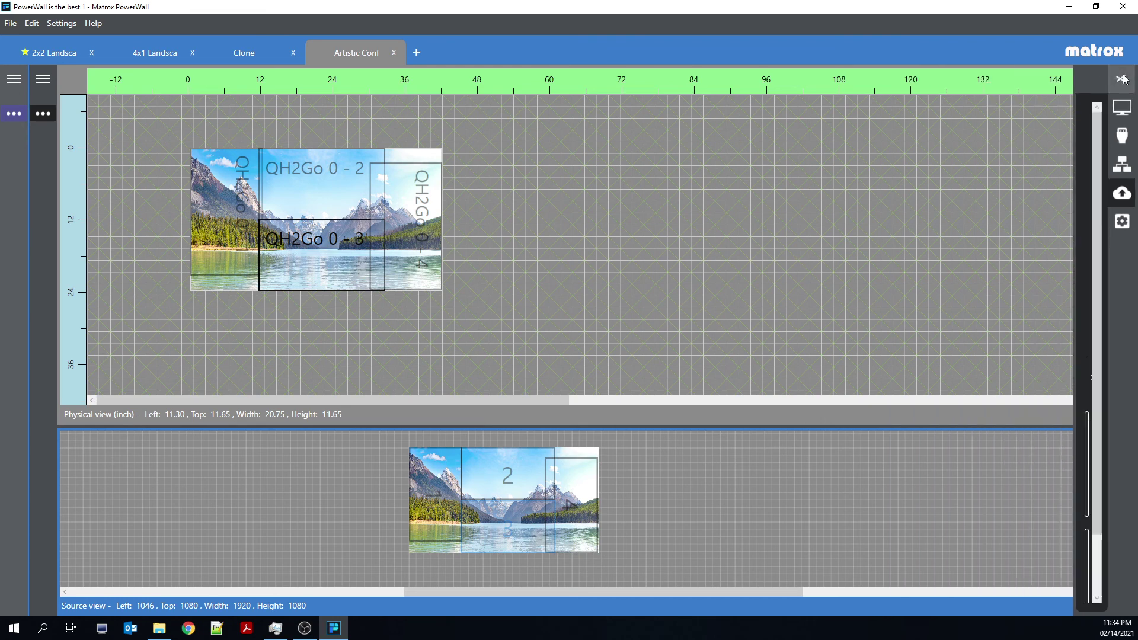